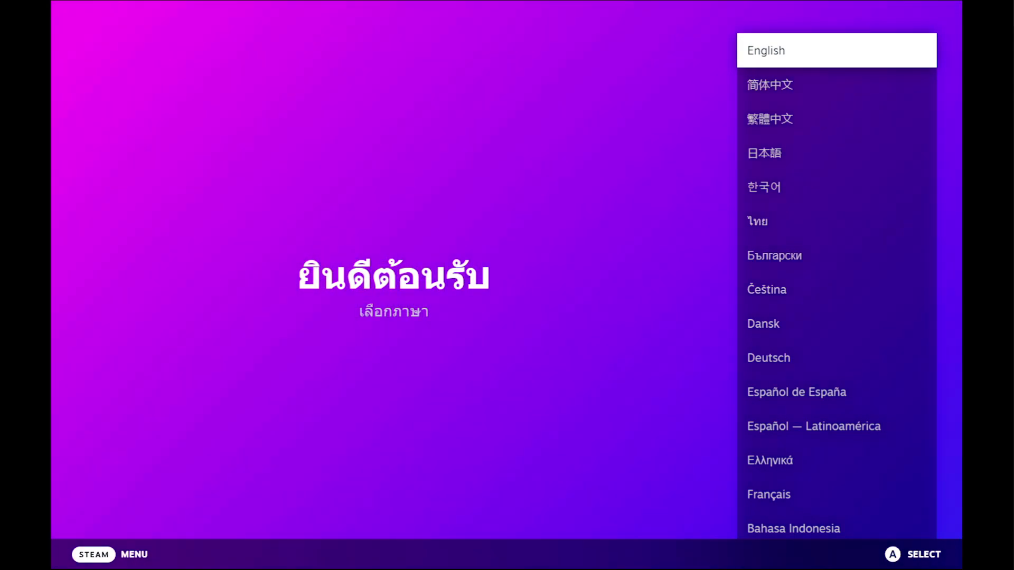
- Confirm English as the interface language in the first-time setup
key("Return")
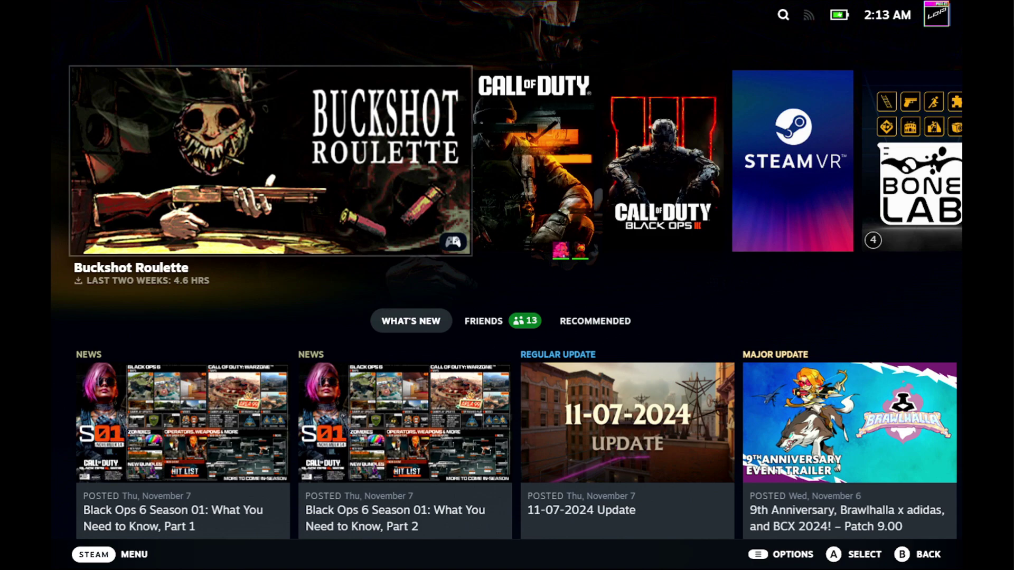
- Browse the Recent Games row past Gorilla Tag and PowerWash Simulator, then open Call of Duty's page
key("Right")
key("Right")
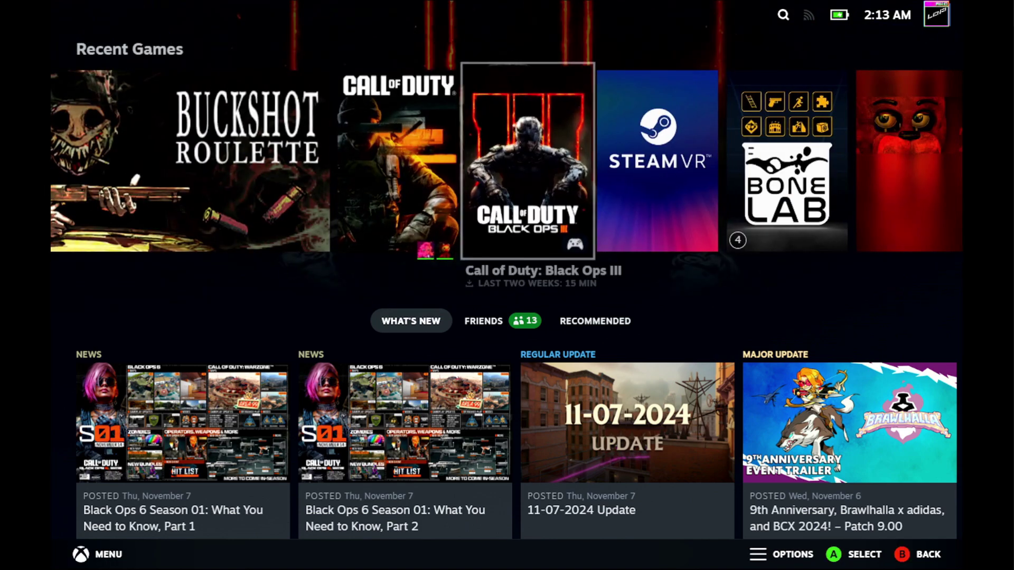
key("Left")
key("Left")
key("Right")
key("Right")
key("Right")
key("Right")
key("Right")
key("Right")
key("Right")
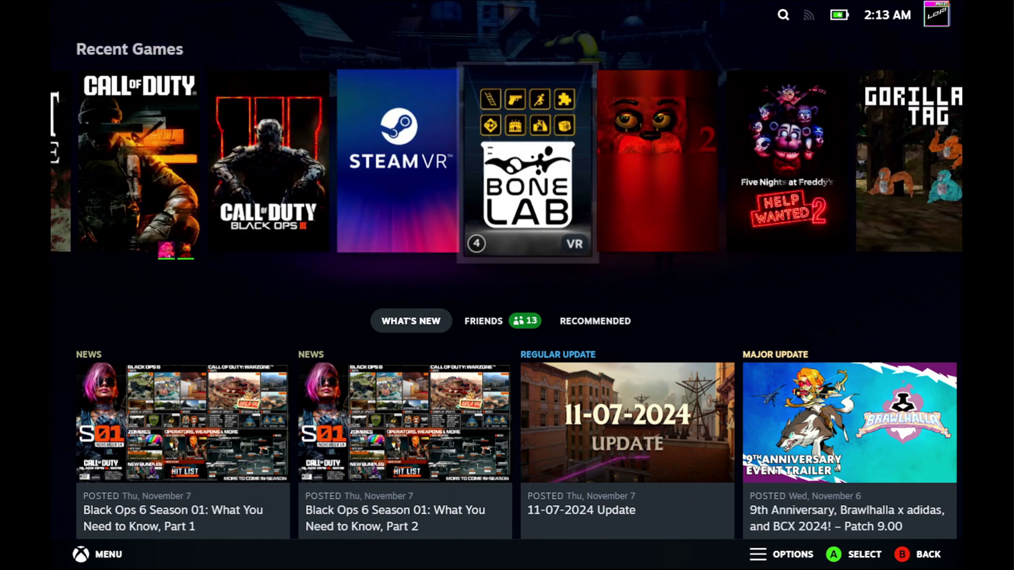
key("Right")
key("Right")
key("Right")
key("Right")
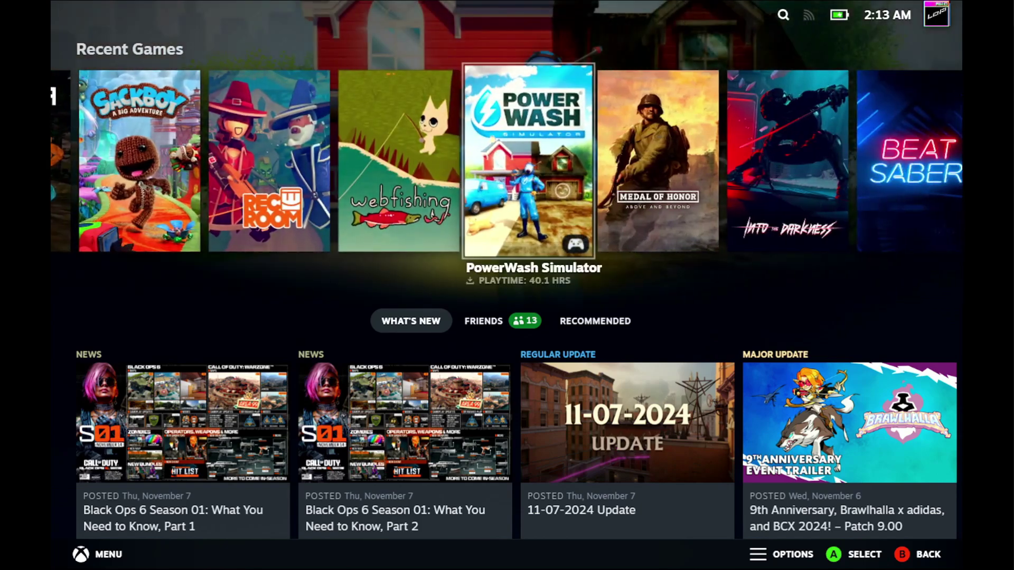
key("Left")
key("Left")
key("Left")
key("Left")
key("Left")
key("Left")
key("Left")
key("Left")
key("Left")
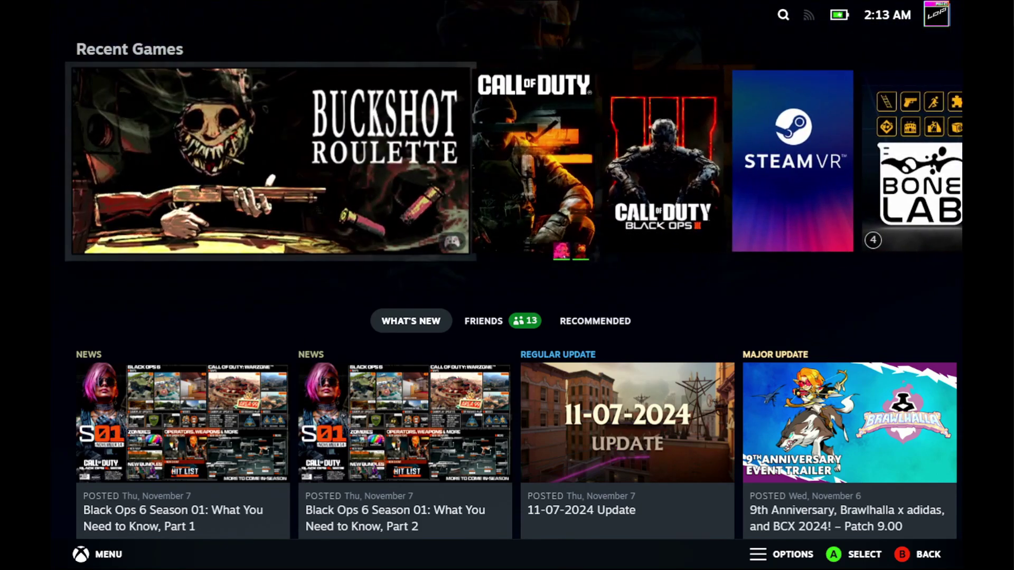
key("Right")
key("Right")
key("Right")
key("Right")
key("Right")
key("Right")
key("Right")
key("Right")
key("Right")
key("Left")
key("Left")
key("Left")
key("Left")
key("Left")
key("Left")
key("Left")
key("Left")
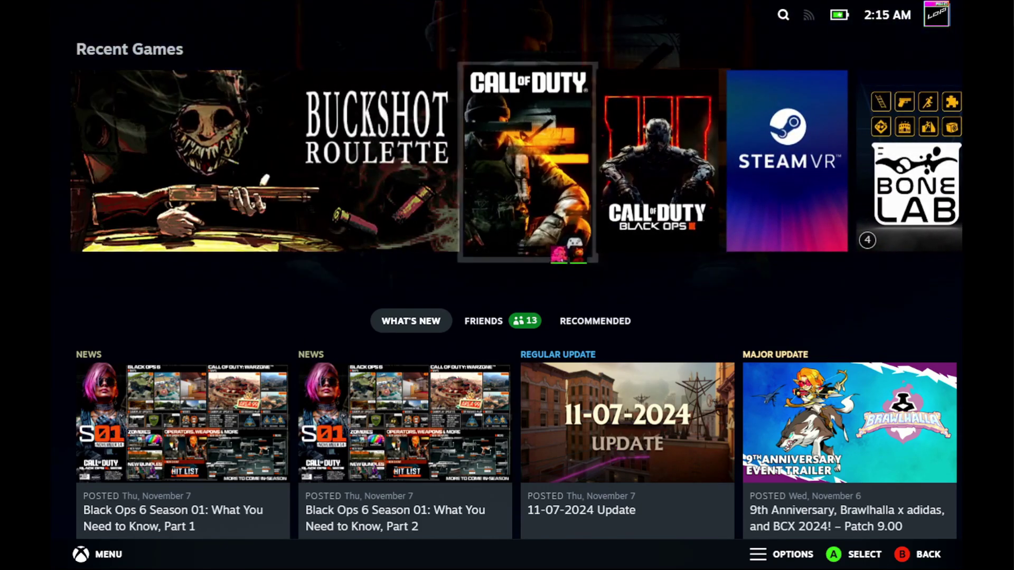
key("Return")
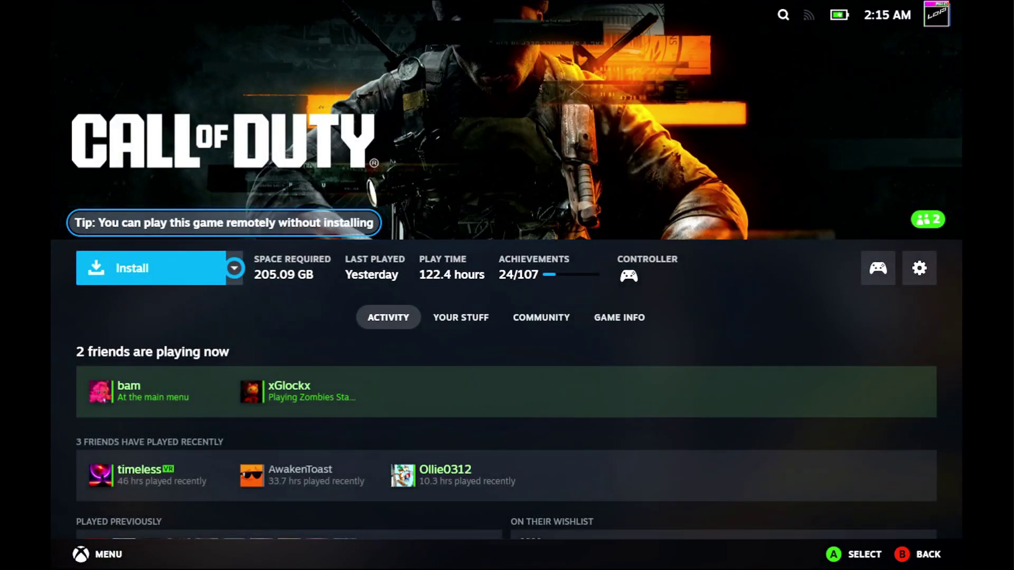
- Check Call of Duty's install options, return home, and open Buckshot Roulette's game page
key("Right")
key("Right")
key("Right")
key("Left")
key("Left")
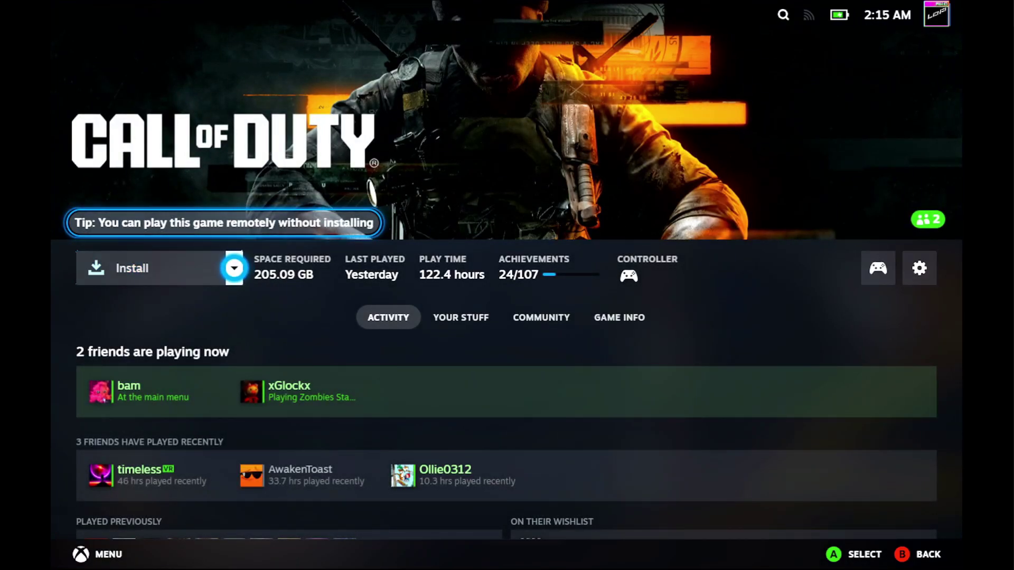
key("Left")
key("Escape")
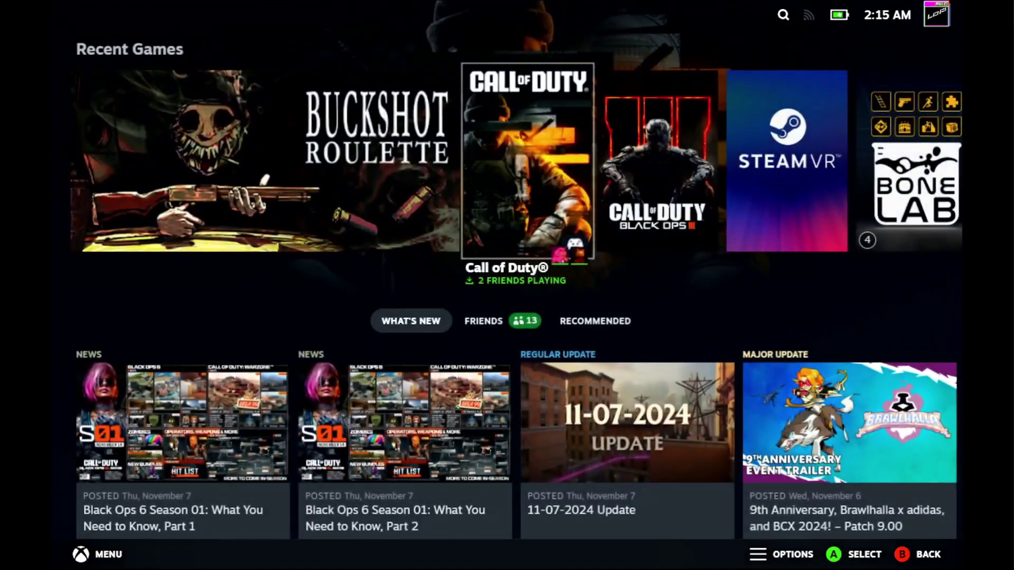
key("Right")
key("Left")
key("Left")
key("Return")
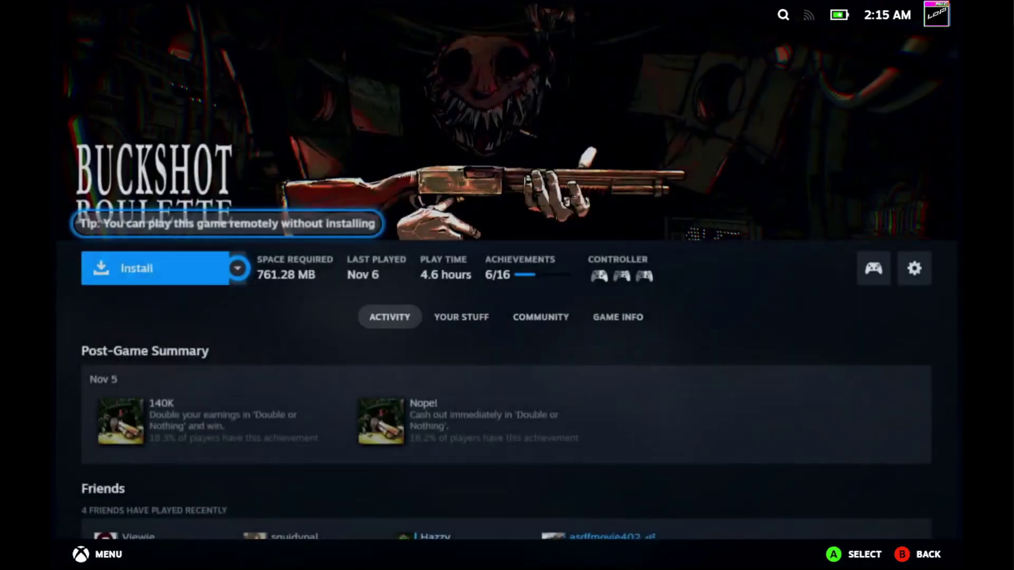